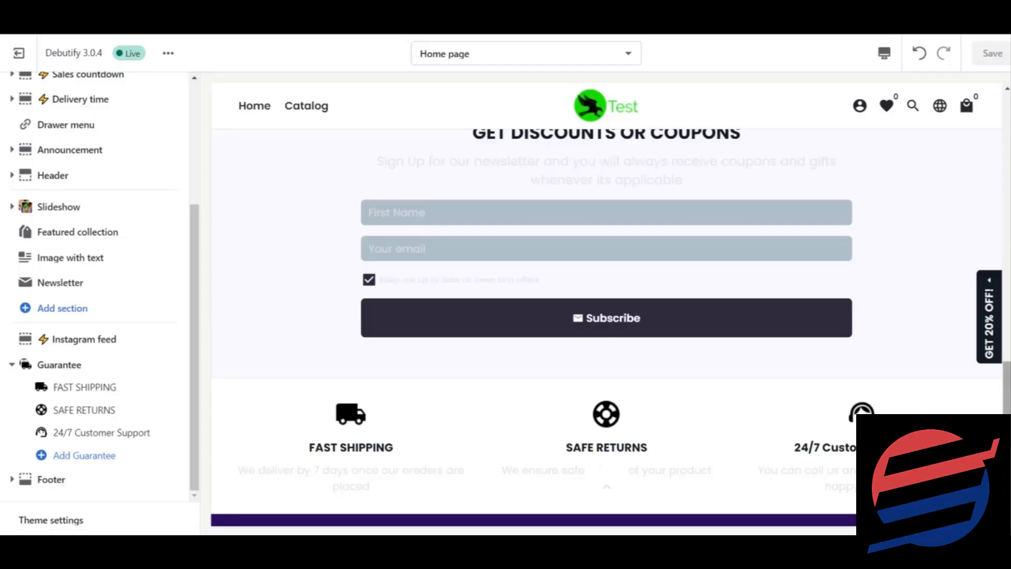
Step: Scroll the home page preview down to the purple footer
{"action": "scroll", "coordinate": [606, 316], "scroll_direction": "down", "scroll_amount": 4}
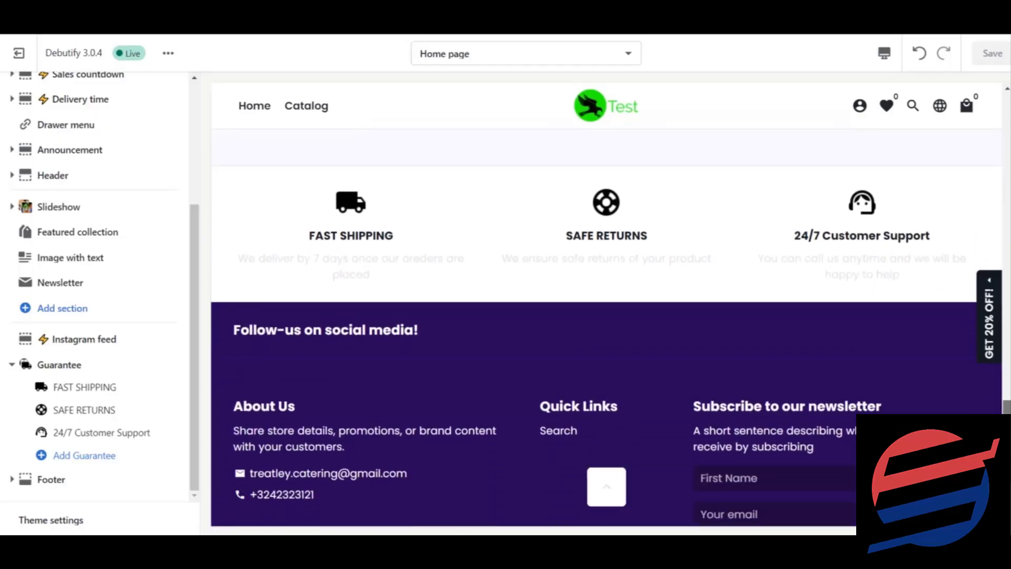
{"action": "scroll", "coordinate": [606, 316], "scroll_direction": "down", "scroll_amount": 3}
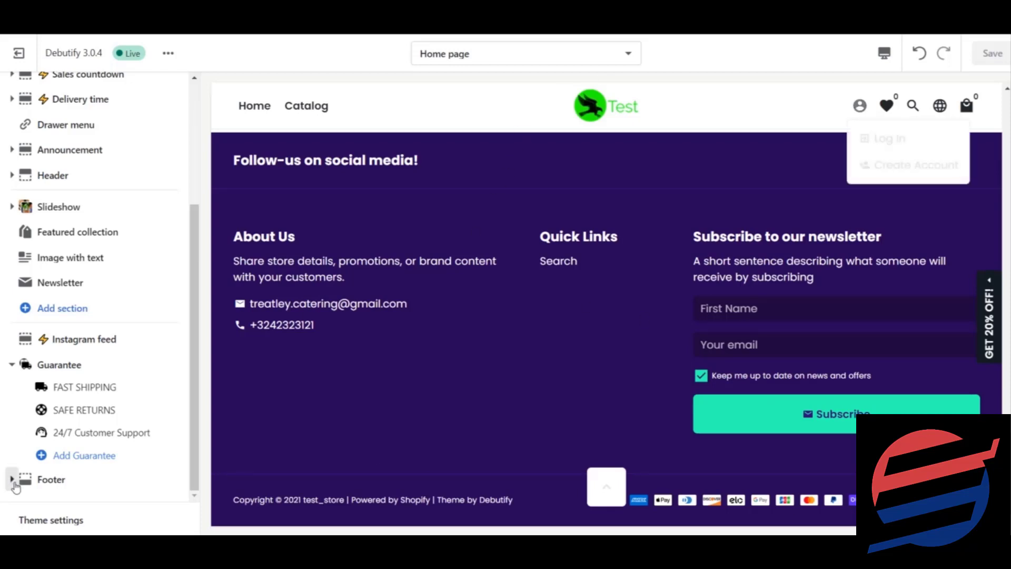
Step: In Footer settings, turn off social media icons, Powered by Shopify and Theme by Debutify
{"action": "left_click", "coordinate": [45, 480]}
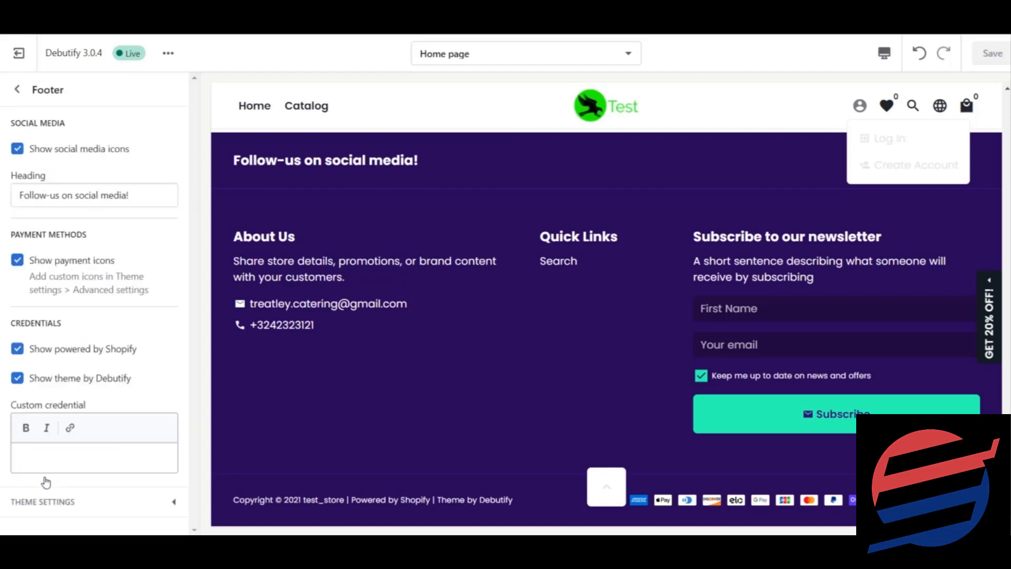
{"action": "left_click", "coordinate": [23, 152]}
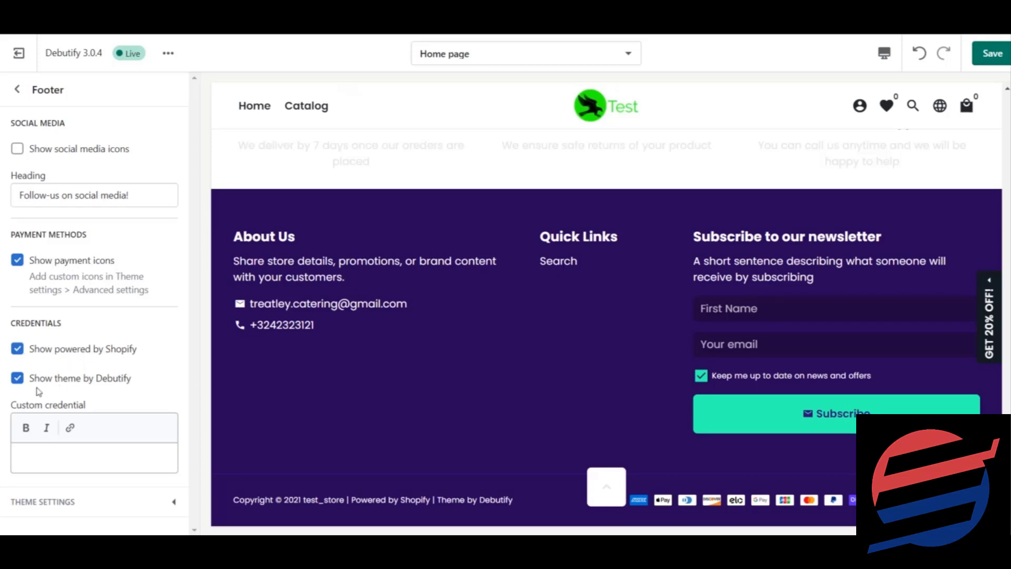
{"action": "left_click", "coordinate": [79, 349]}
{"action": "left_click", "coordinate": [43, 379]}
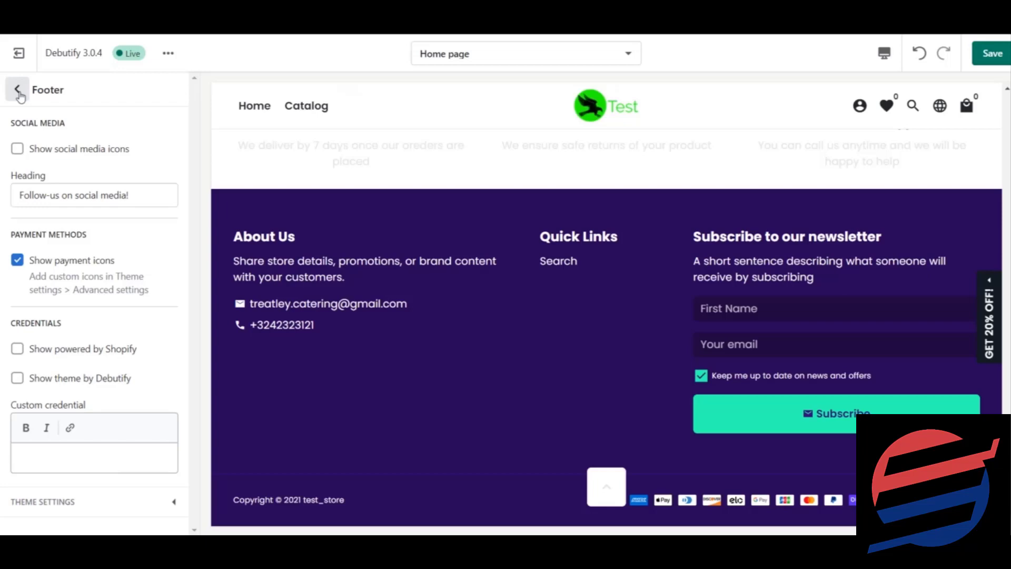
Step: Back in the sections list, open the Footer's Store details block without adding a block
{"action": "left_click", "coordinate": [17, 90]}
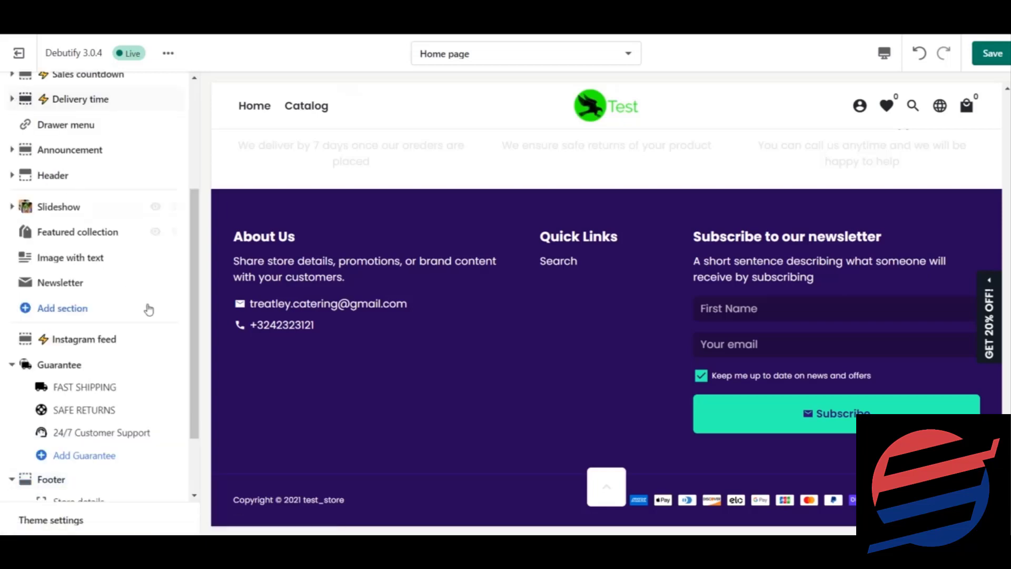
{"action": "scroll", "coordinate": [196, 341], "scroll_direction": "down", "scroll_amount": 3}
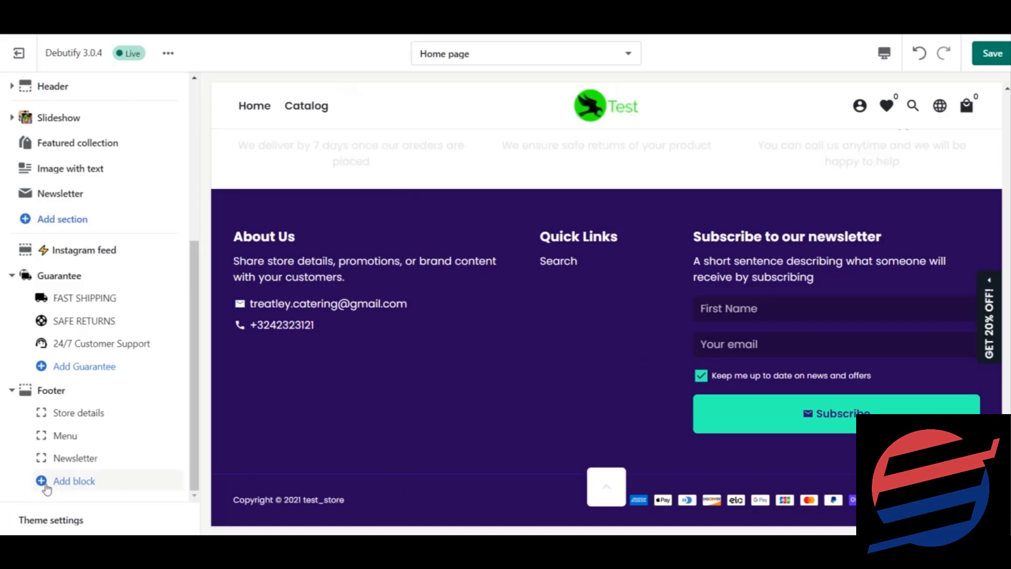
{"action": "left_click", "coordinate": [74, 481]}
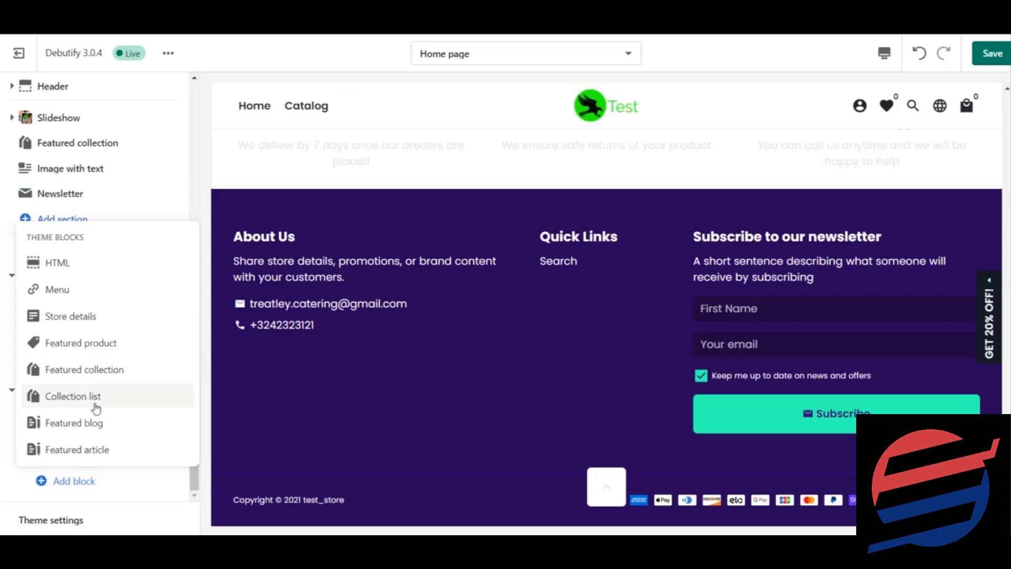
{"action": "left_click", "coordinate": [8, 492]}
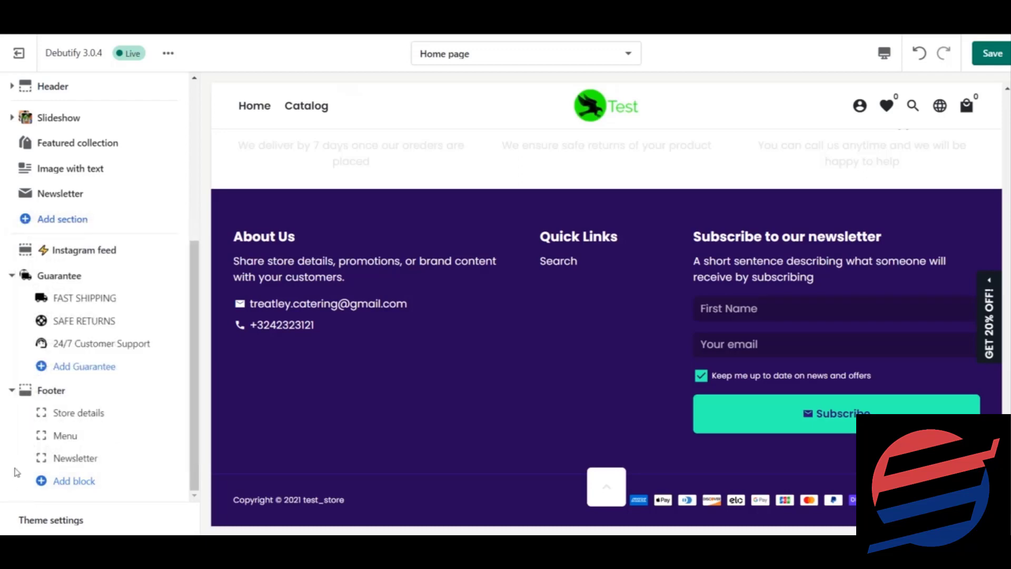
{"action": "left_click", "coordinate": [97, 420]}
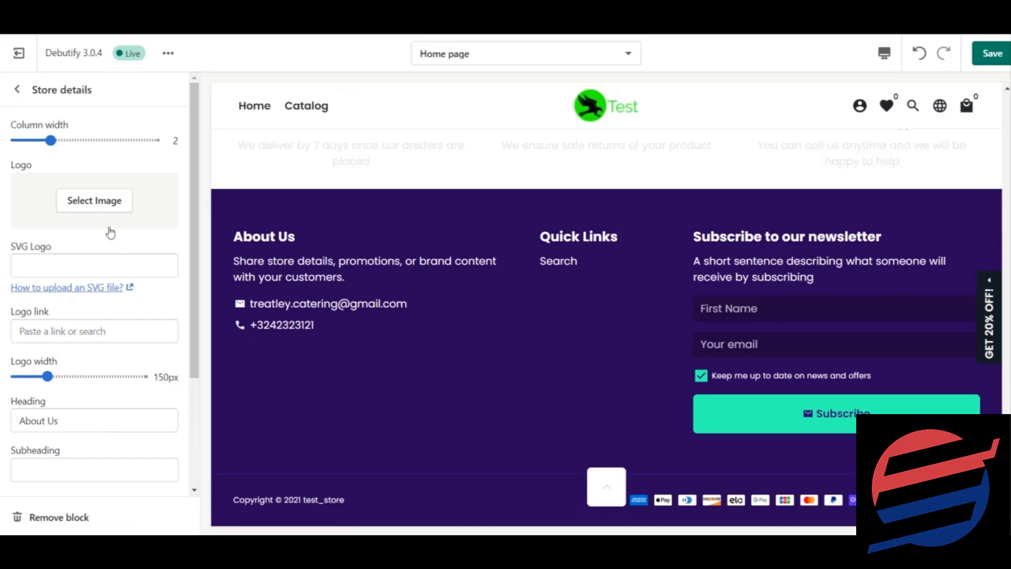
Step: Set the Store details logo to the green Test image from the Images library
{"action": "left_click", "coordinate": [95, 210]}
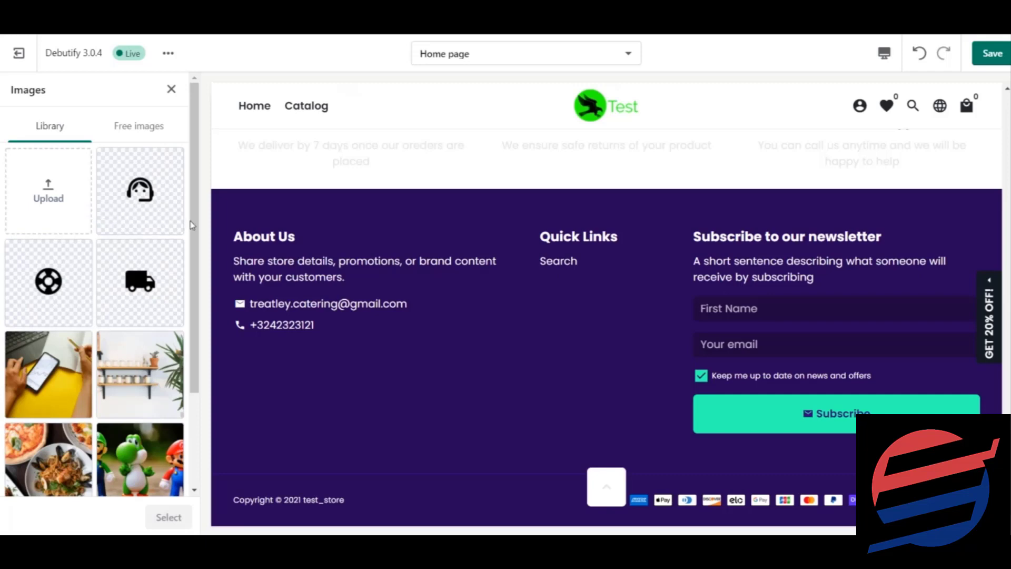
{"action": "scroll", "coordinate": [132, 316], "scroll_direction": "down", "scroll_amount": 3}
{"action": "left_click", "coordinate": [93, 432]}
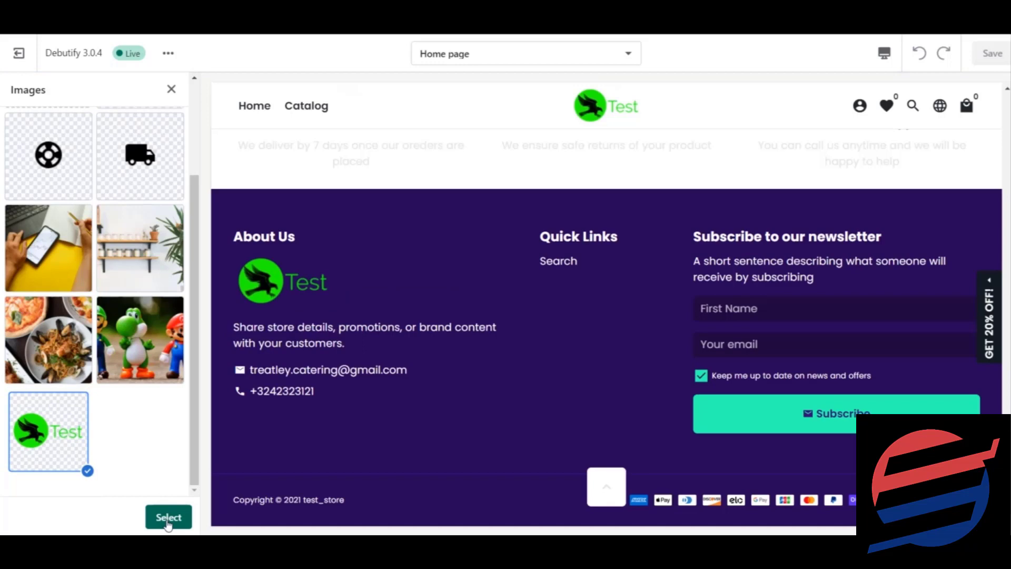
{"action": "left_click", "coordinate": [168, 519]}
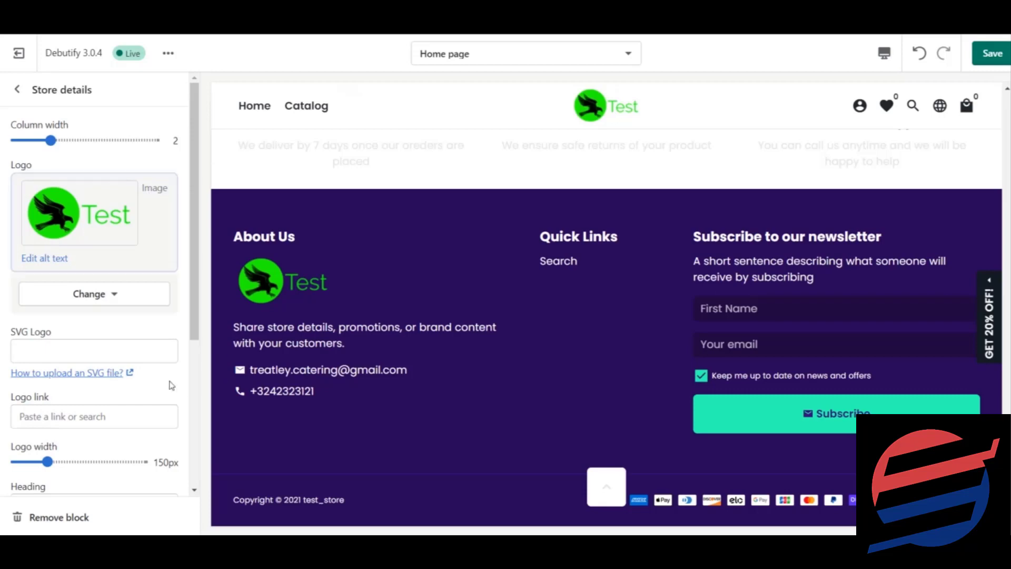
{"action": "left_click_drag", "start_coordinate": [198, 294], "coordinate": [211, 356]}
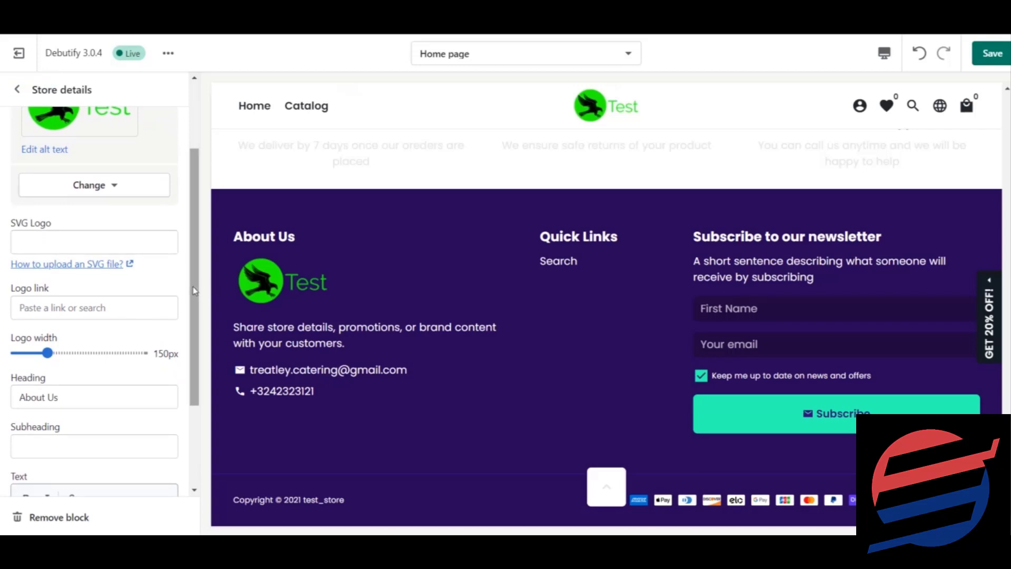
Step: Clear the 'About Us' heading of the Store details block
{"action": "scroll", "coordinate": [194, 245], "scroll_direction": "up", "scroll_amount": 2}
{"action": "left_click_drag", "start_coordinate": [195, 245], "coordinate": [207, 375]}
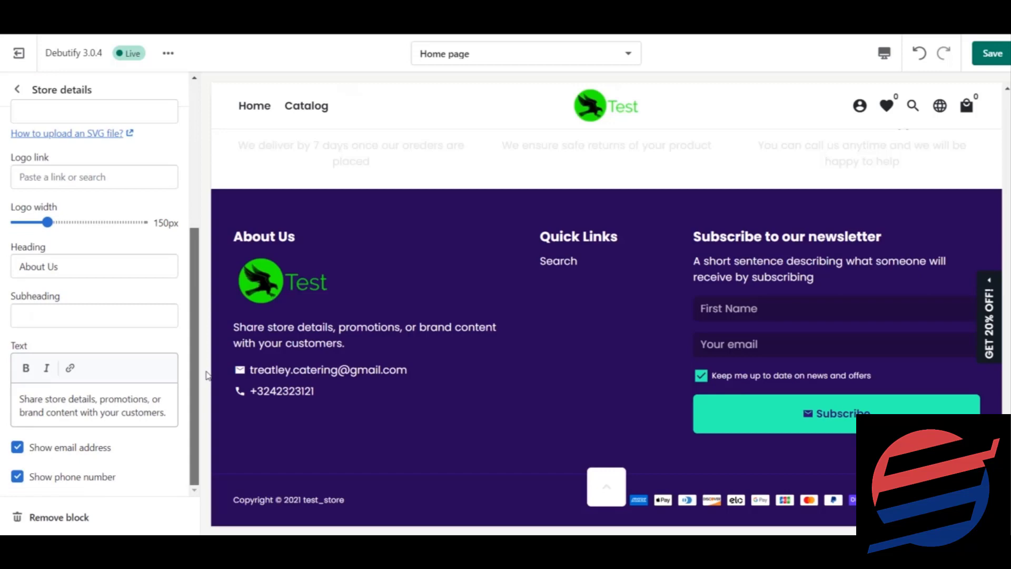
{"action": "left_click_drag", "start_coordinate": [99, 266], "coordinate": [1, 269]}
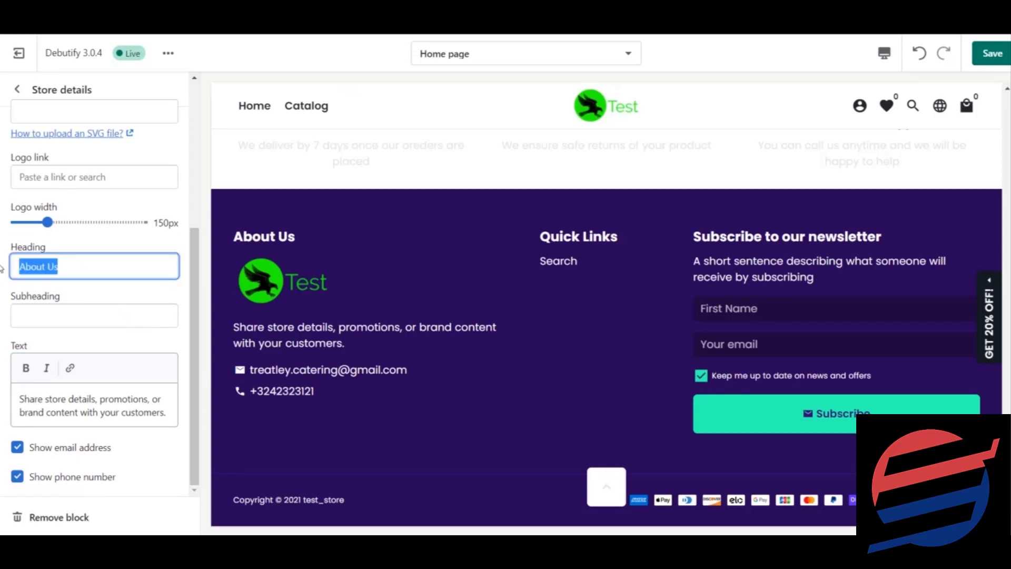
{"action": "key", "text": "BackSpace"}
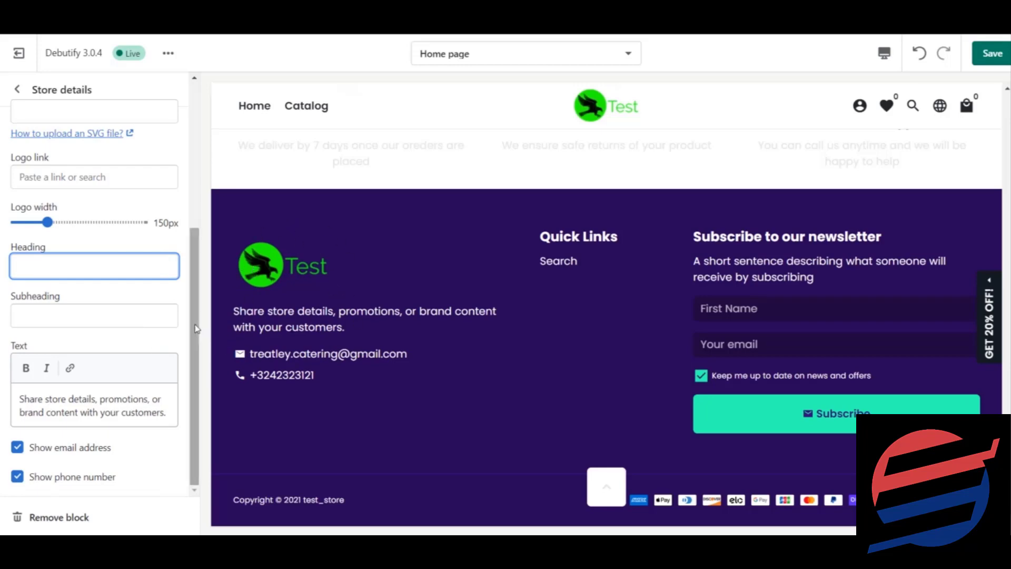
{"action": "left_click", "coordinate": [198, 350]}
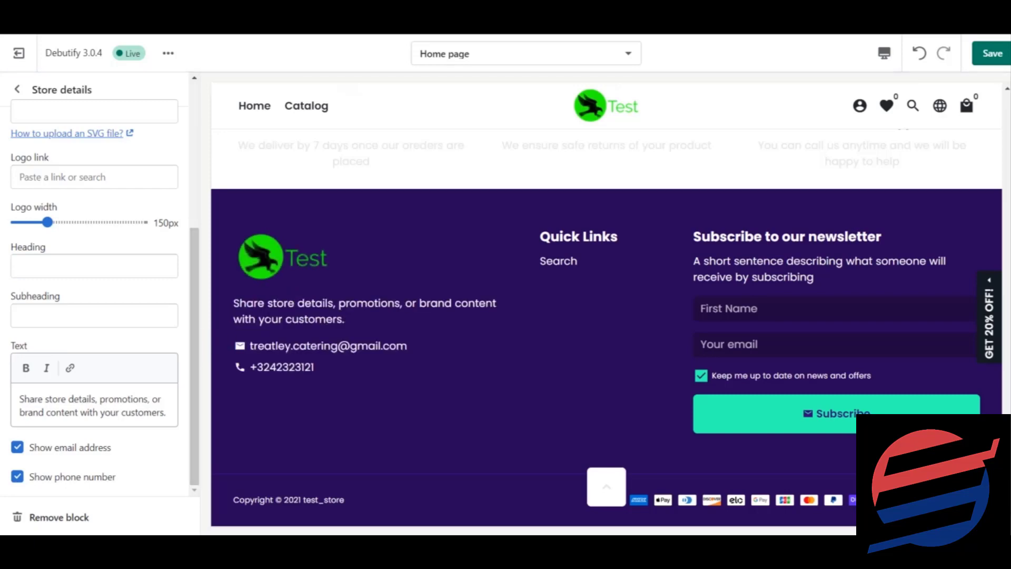
Step: Replace the store description with 'We are an ecommerce brand that sell......'
{"action": "left_click_drag", "start_coordinate": [234, 303], "coordinate": [348, 318]}
{"action": "left_click_drag", "start_coordinate": [167, 413], "coordinate": [12, 406]}
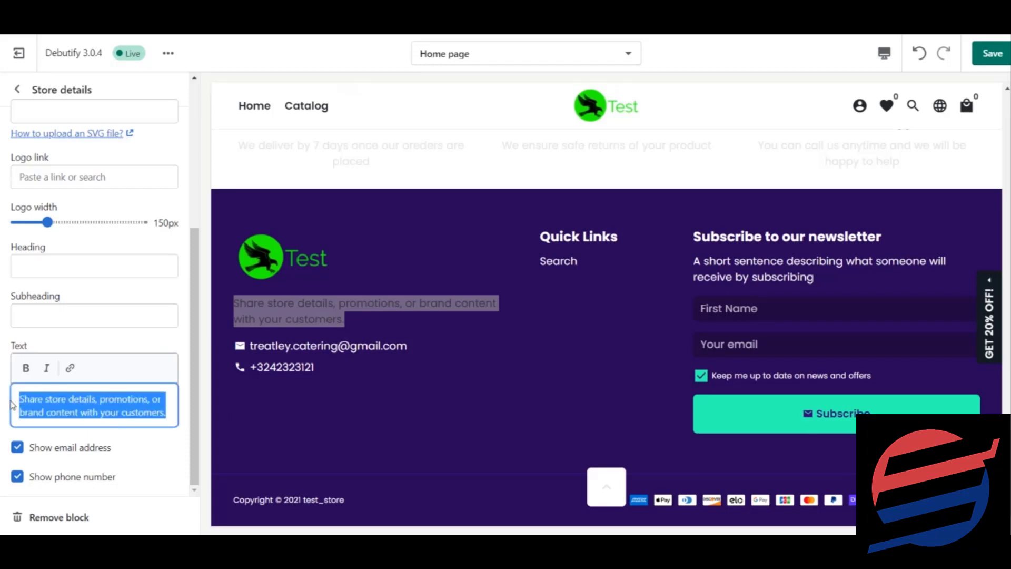
{"action": "type", "text": "We are an "}
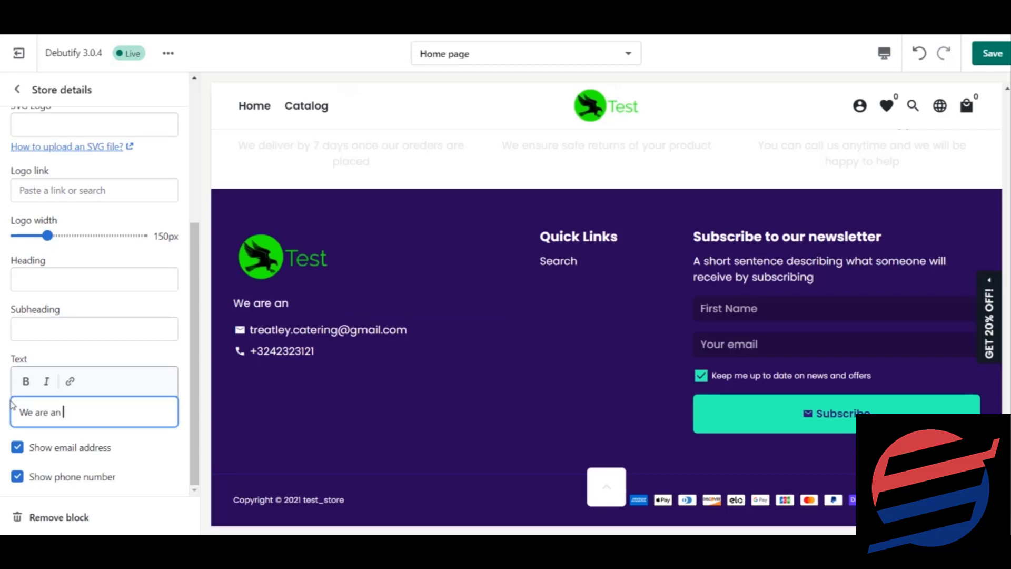
{"action": "type", "text": "ecommer"}
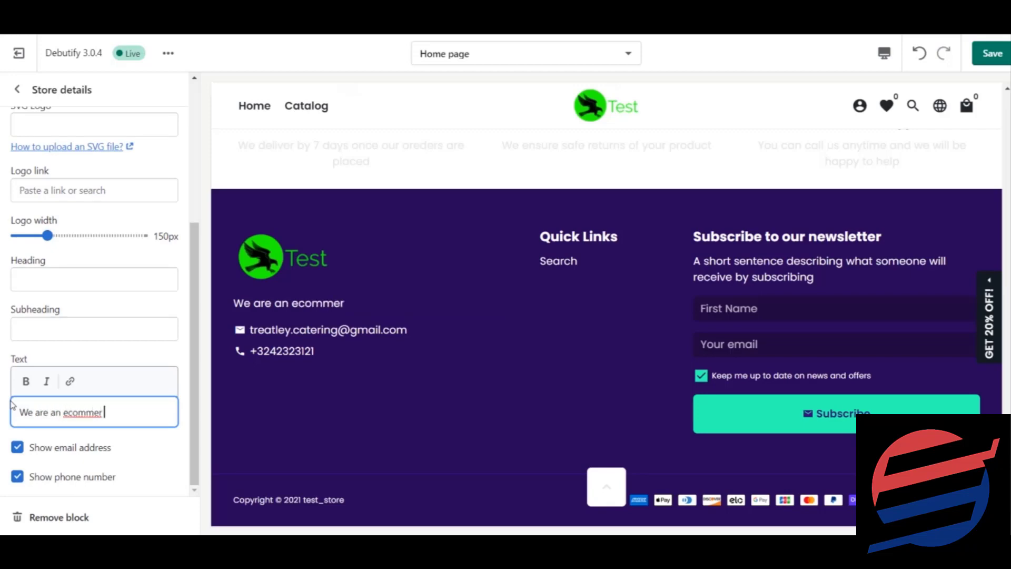
{"action": "type", "text": "ce brand"}
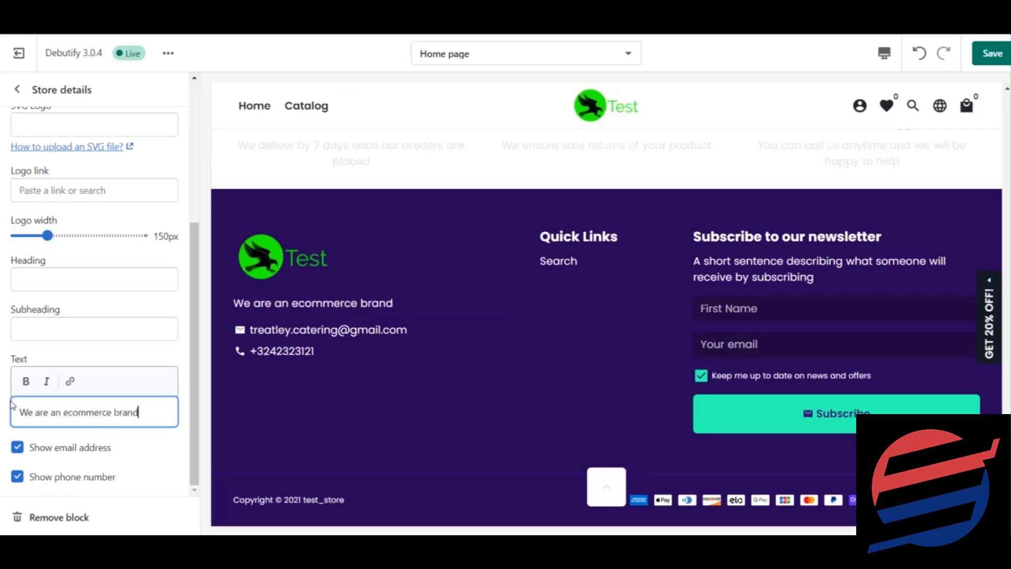
{"action": "type", "text": " that sel"}
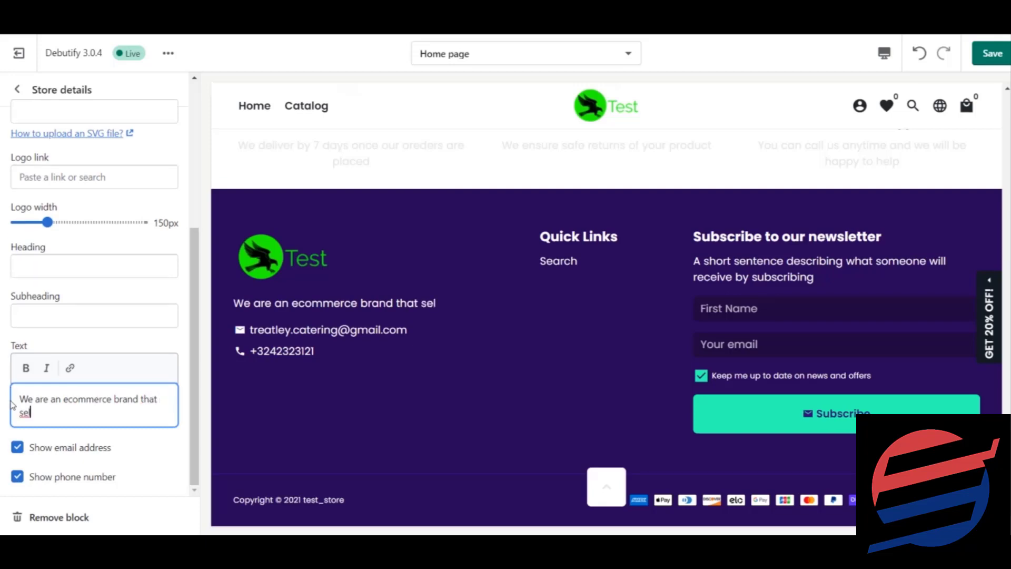
{"action": "type", "text": "l......"}
{"action": "left_click", "coordinate": [199, 422]}
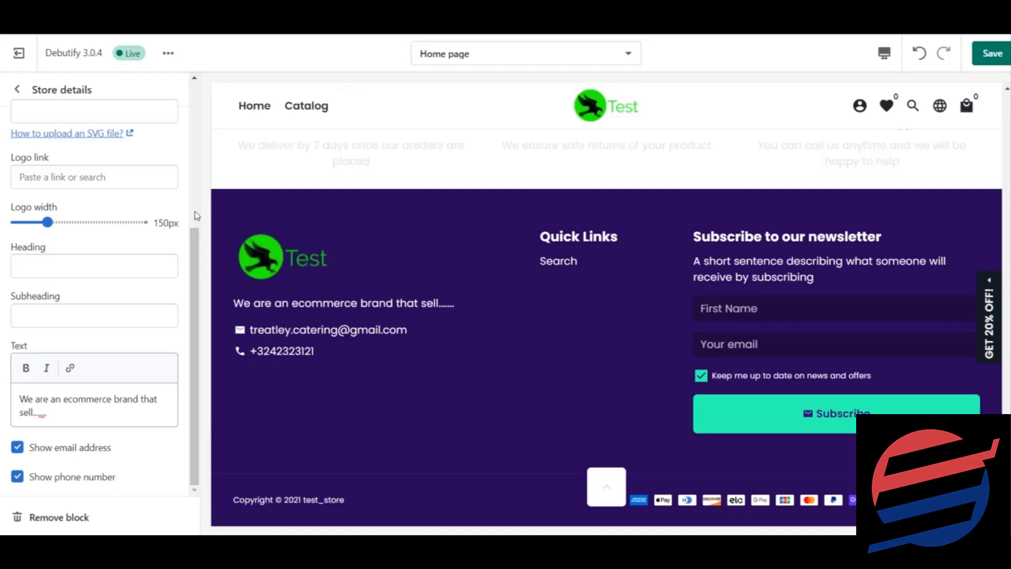
{"action": "scroll", "coordinate": [191, 209], "scroll_direction": "up", "scroll_amount": 5}
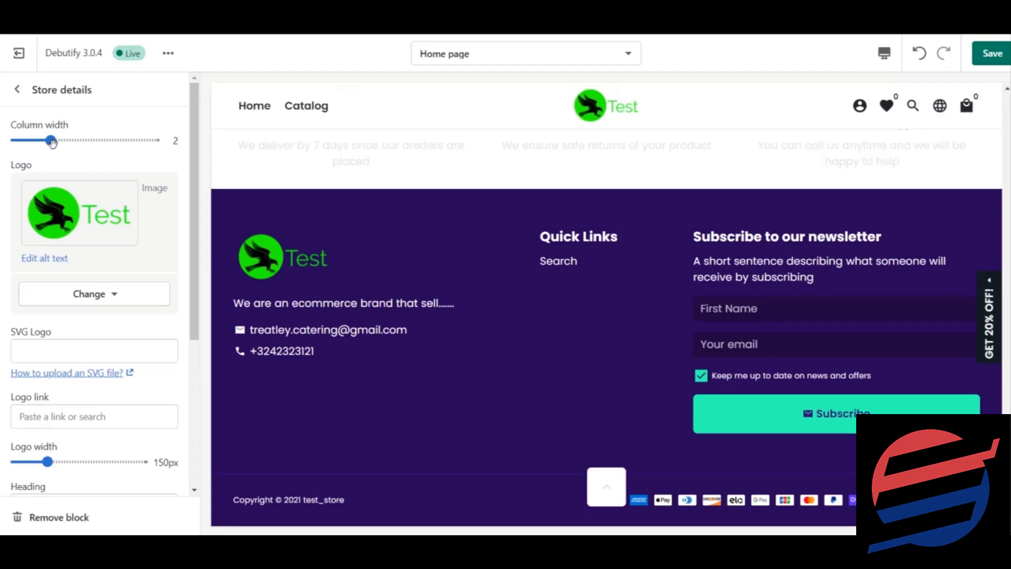
Step: Try a column width of 3 for Store details, revert it to 2, and close the block
{"action": "left_click_drag", "start_coordinate": [51, 141], "coordinate": [85, 141]}
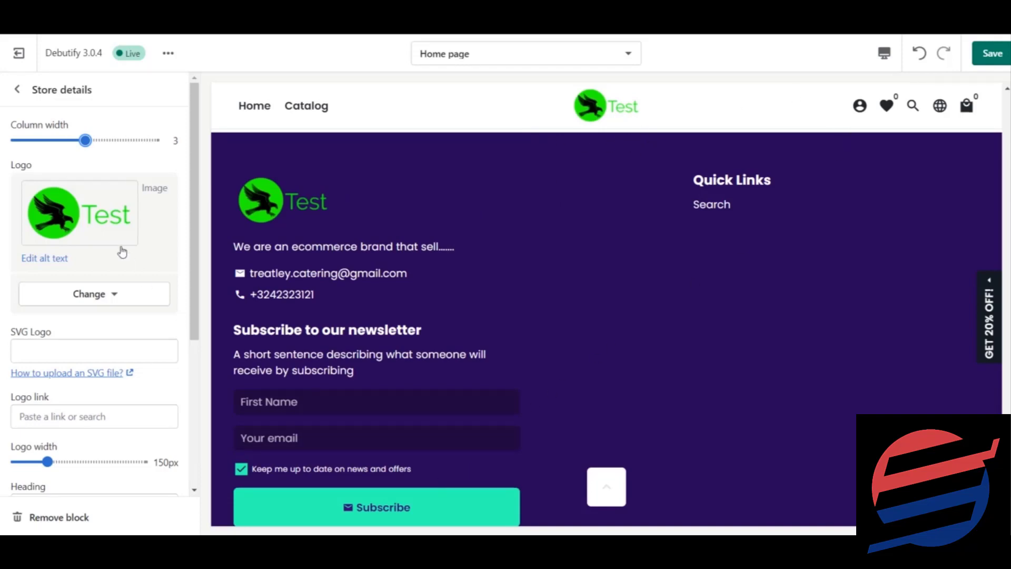
{"action": "left_click_drag", "start_coordinate": [82, 146], "coordinate": [50, 142]}
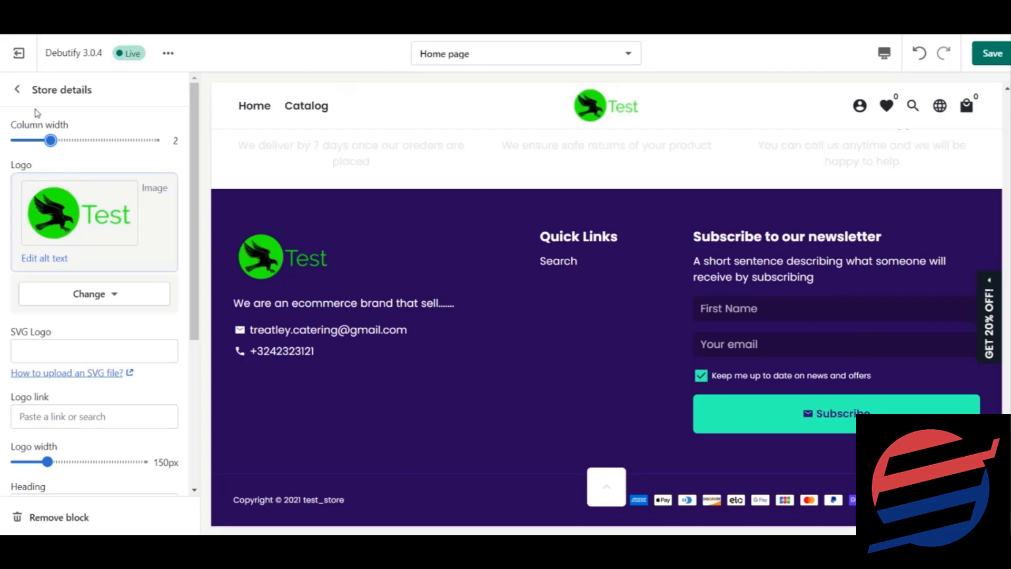
{"action": "left_click", "coordinate": [17, 90]}
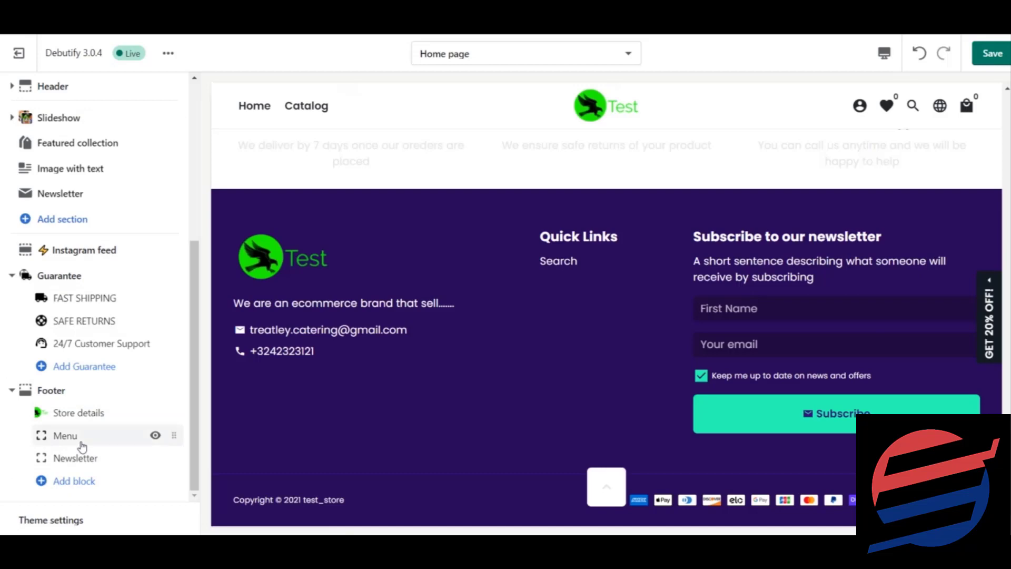
{"action": "left_click", "coordinate": [66, 436]}
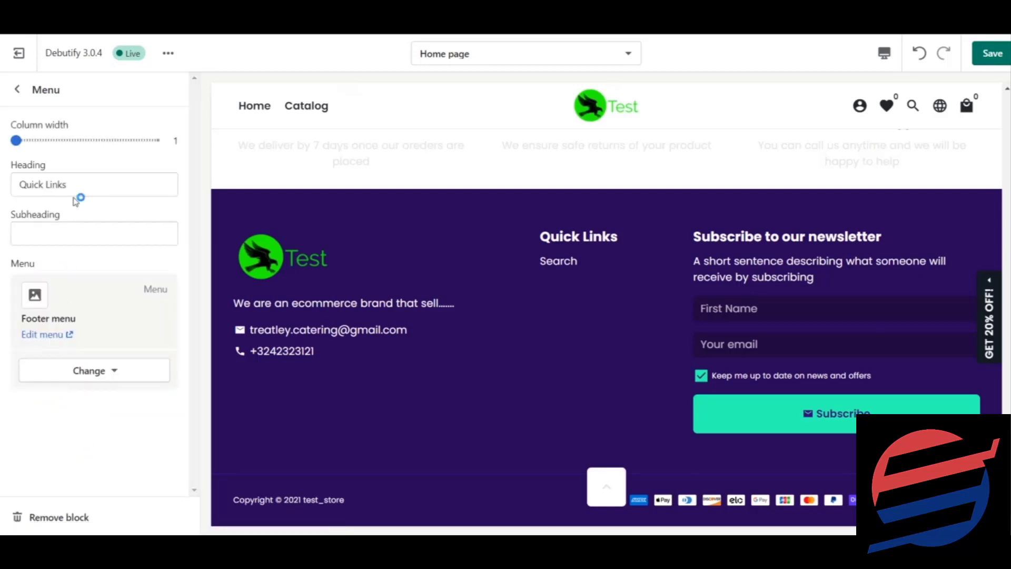
{"action": "left_click", "coordinate": [108, 185]}
{"action": "left_click_drag", "start_coordinate": [109, 184], "coordinate": [11, 196]}
{"action": "left_click", "coordinate": [60, 230]}
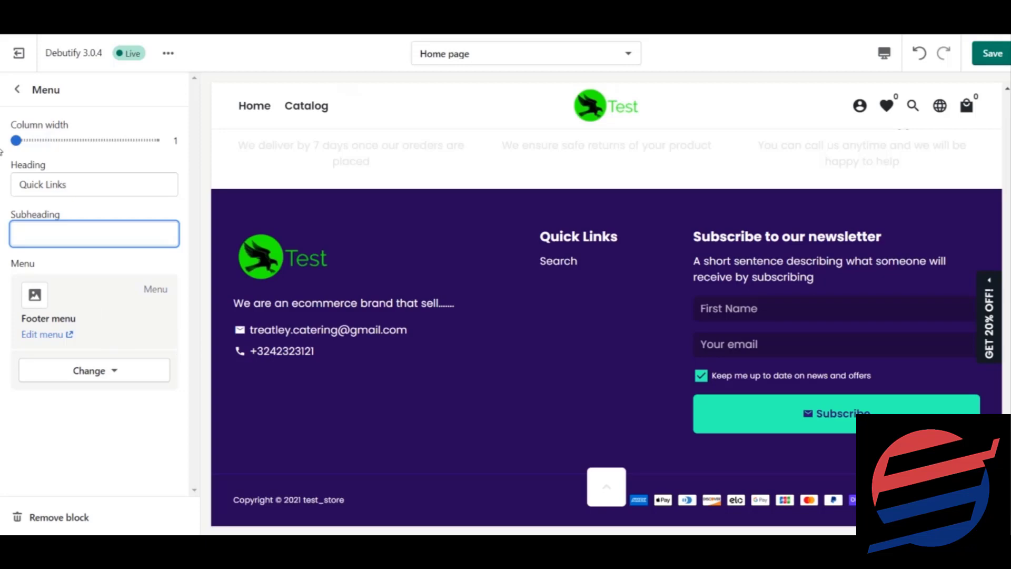
{"action": "left_click", "coordinate": [17, 90]}
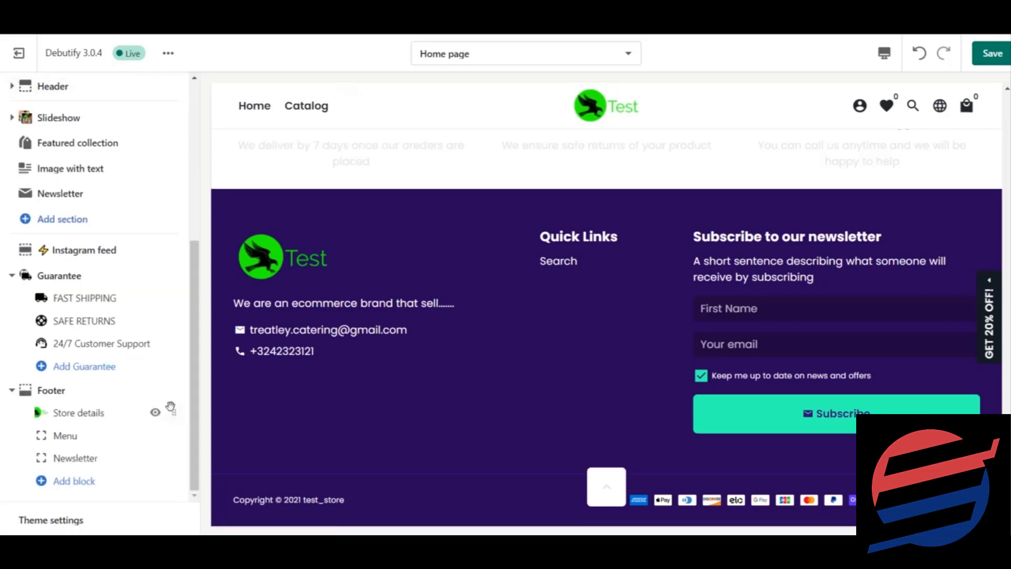
Step: Change the Newsletter block subheading to 'Get discounts.............'
{"action": "left_click", "coordinate": [73, 460]}
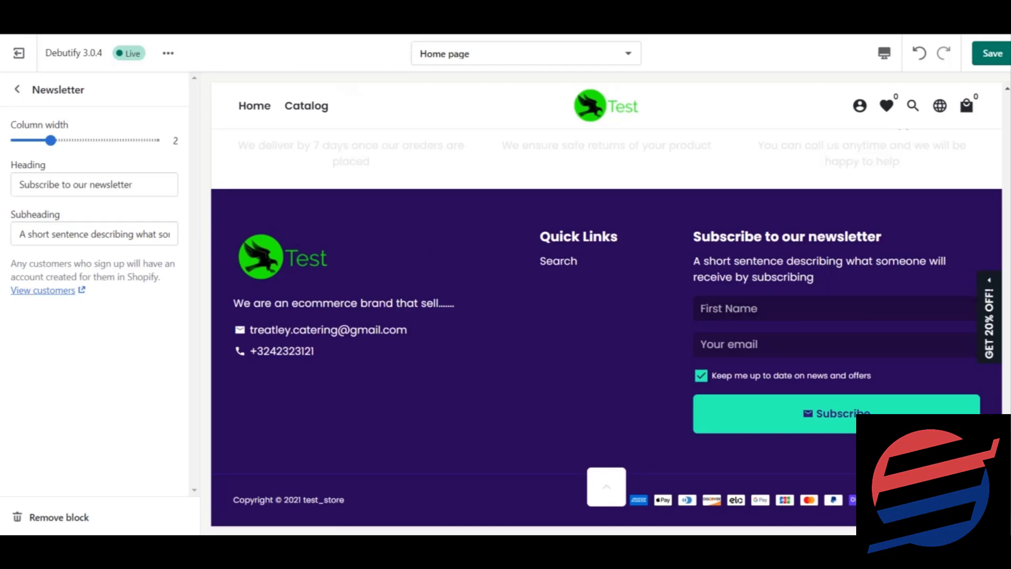
{"action": "scroll", "coordinate": [605, 326], "scroll_direction": "up", "scroll_amount": 7}
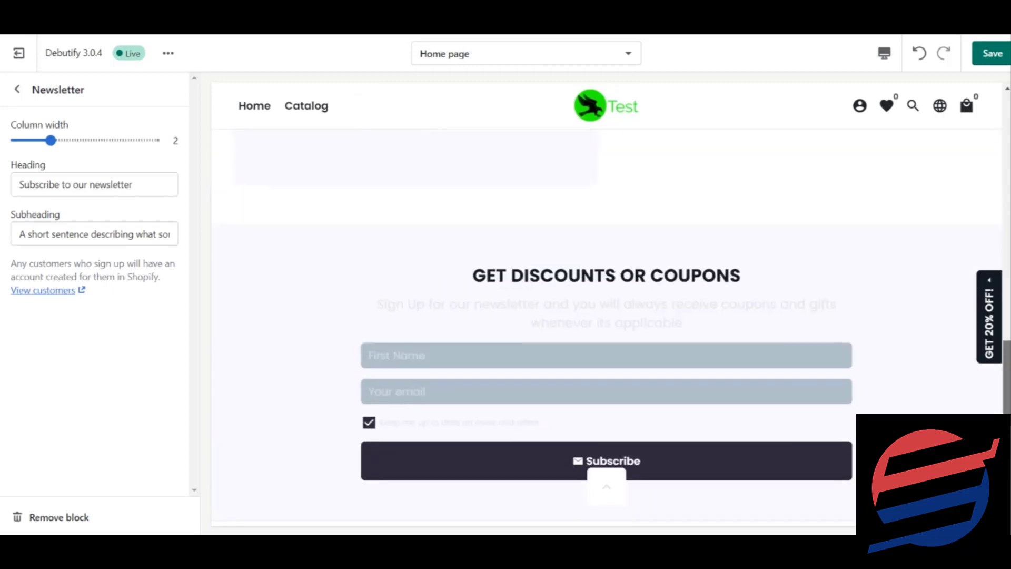
{"action": "scroll", "coordinate": [606, 326], "scroll_direction": "down", "scroll_amount": 7}
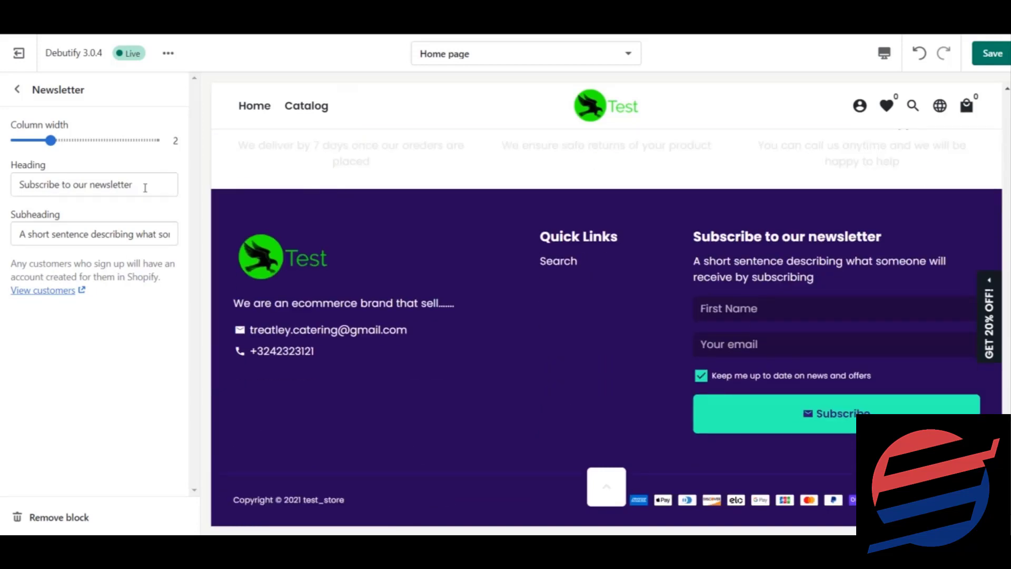
{"action": "left_click_drag", "start_coordinate": [15, 232], "coordinate": [266, 223]}
{"action": "type", "text": "Get"}
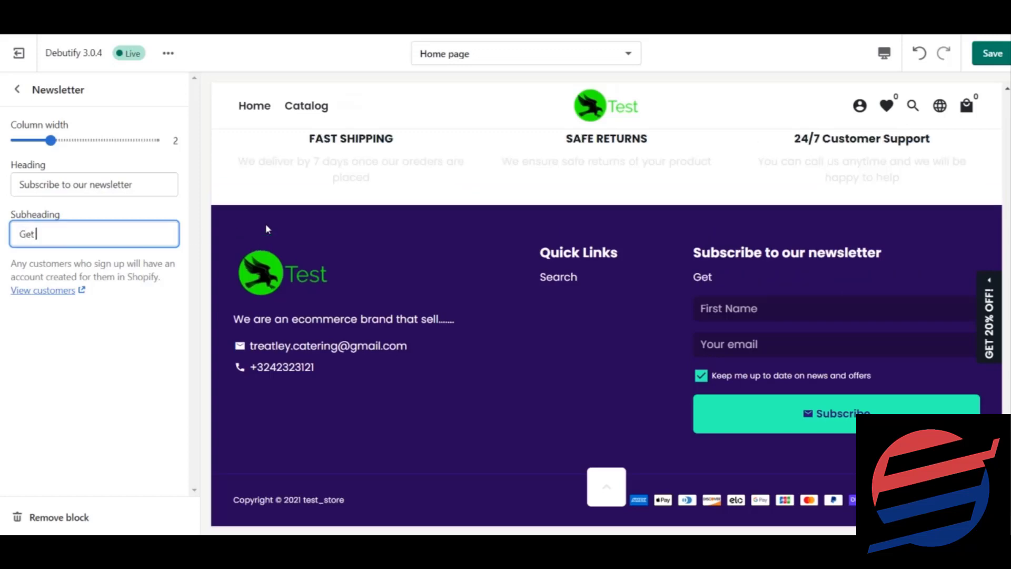
{"action": "type", "text": " discounts"}
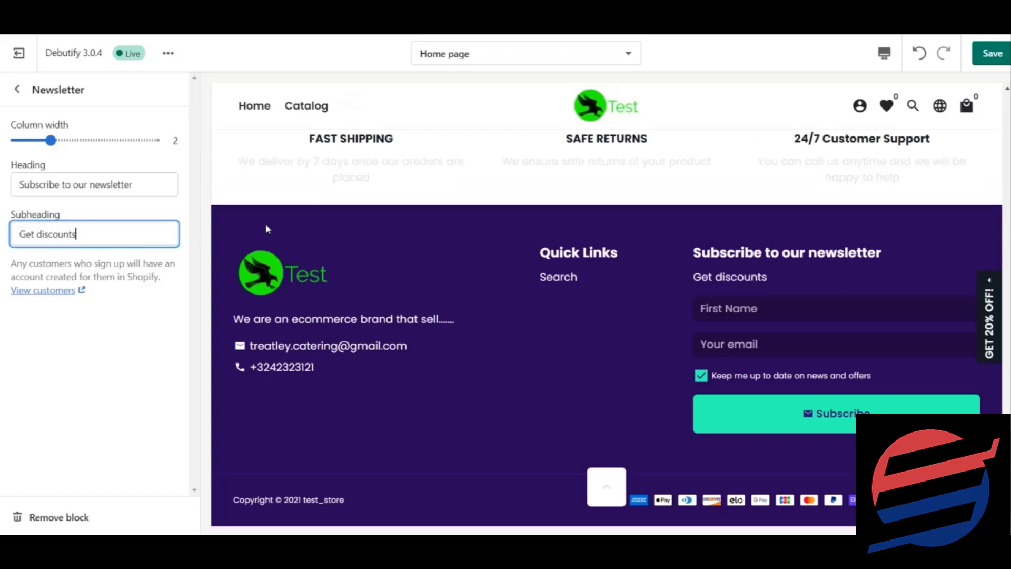
{"action": "type", "text": ".............."}
{"action": "left_click", "coordinate": [17, 89]}
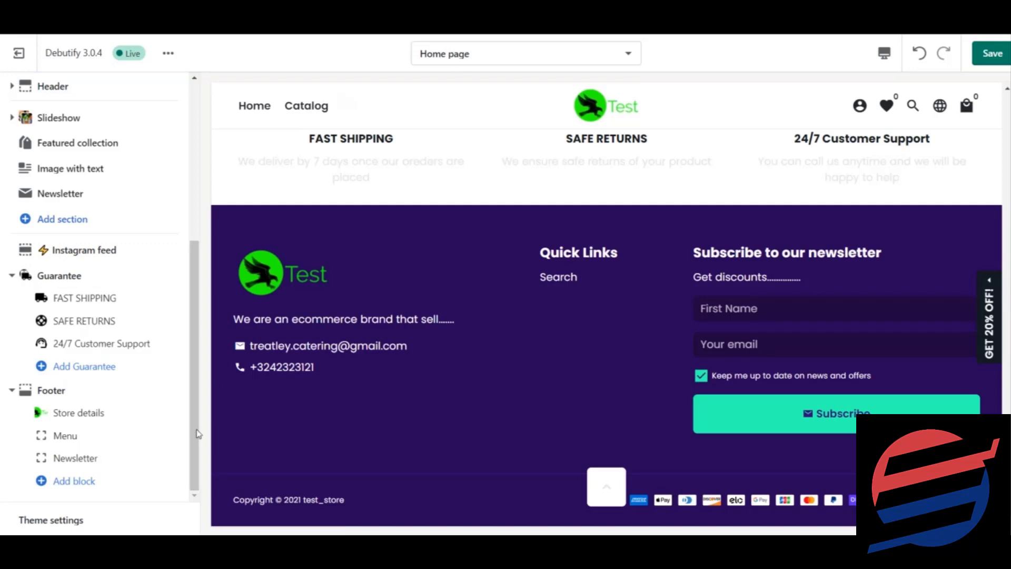
Step: In Theme settings > Colors, darken the footer background from 260759 to 10071E
{"action": "left_click", "coordinate": [81, 524]}
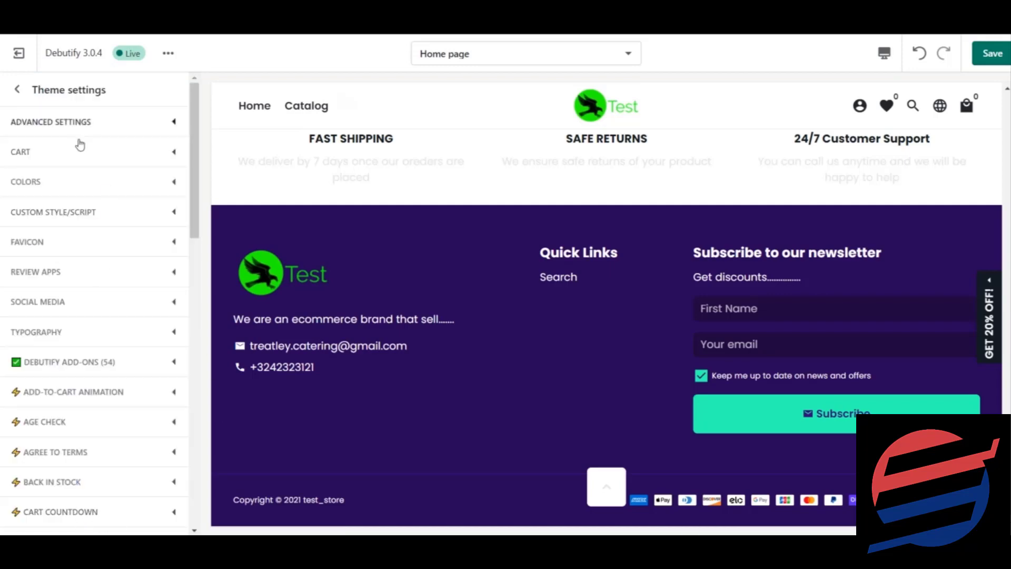
{"action": "left_click", "coordinate": [78, 183]}
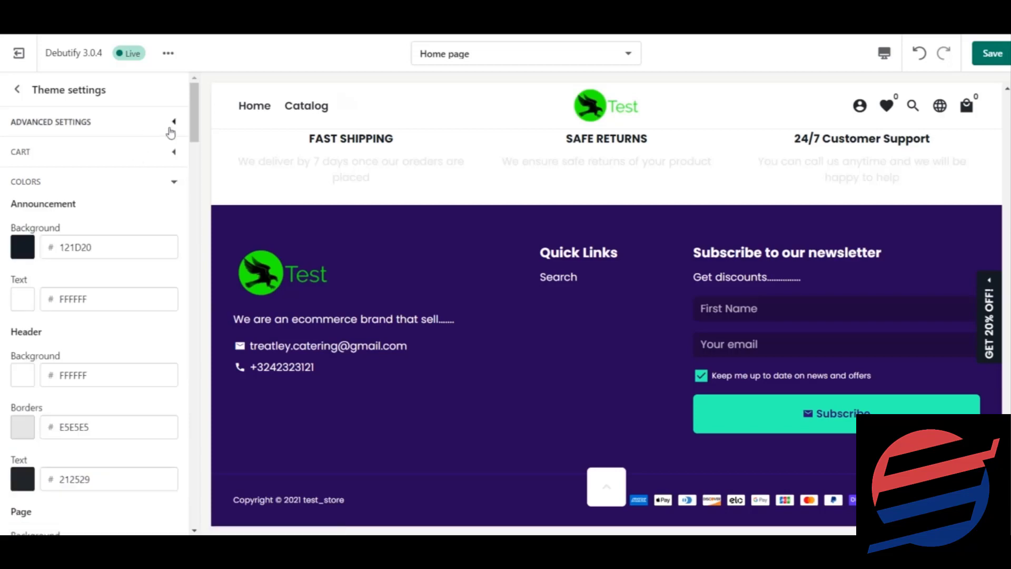
{"action": "left_click_drag", "start_coordinate": [195, 134], "coordinate": [201, 305]}
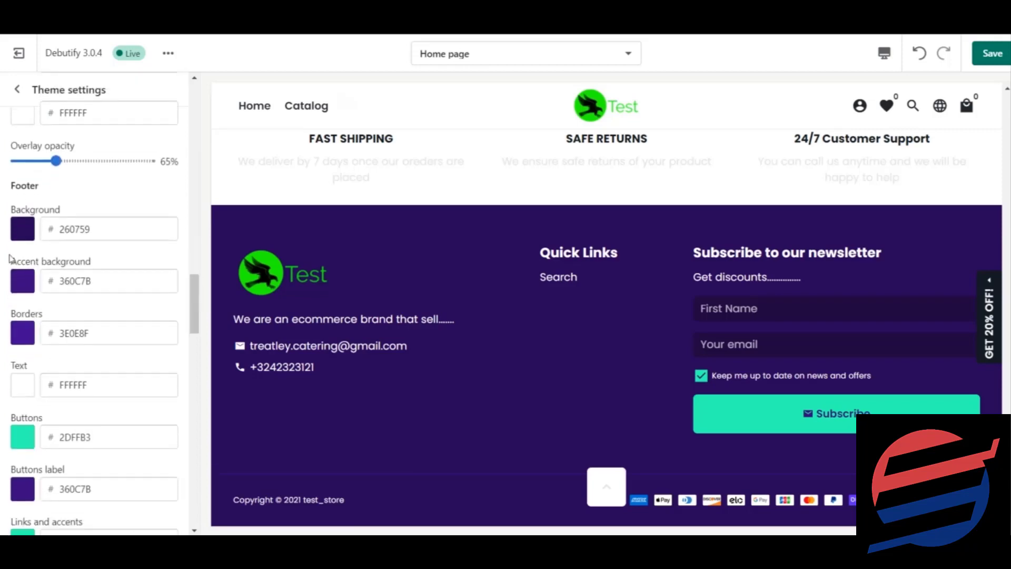
{"action": "left_click", "coordinate": [25, 229]}
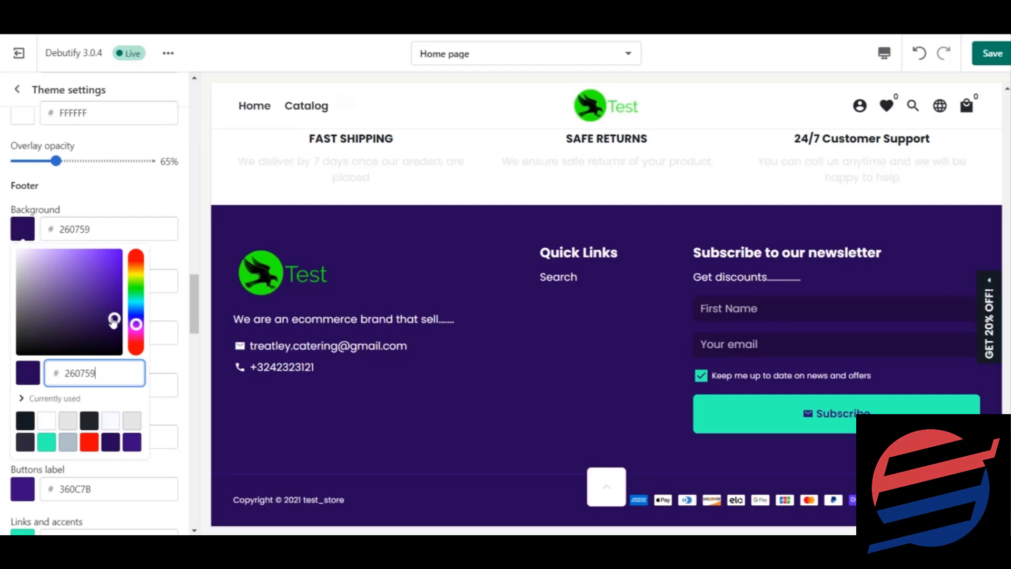
{"action": "left_click_drag", "start_coordinate": [113, 319], "coordinate": [100, 347]}
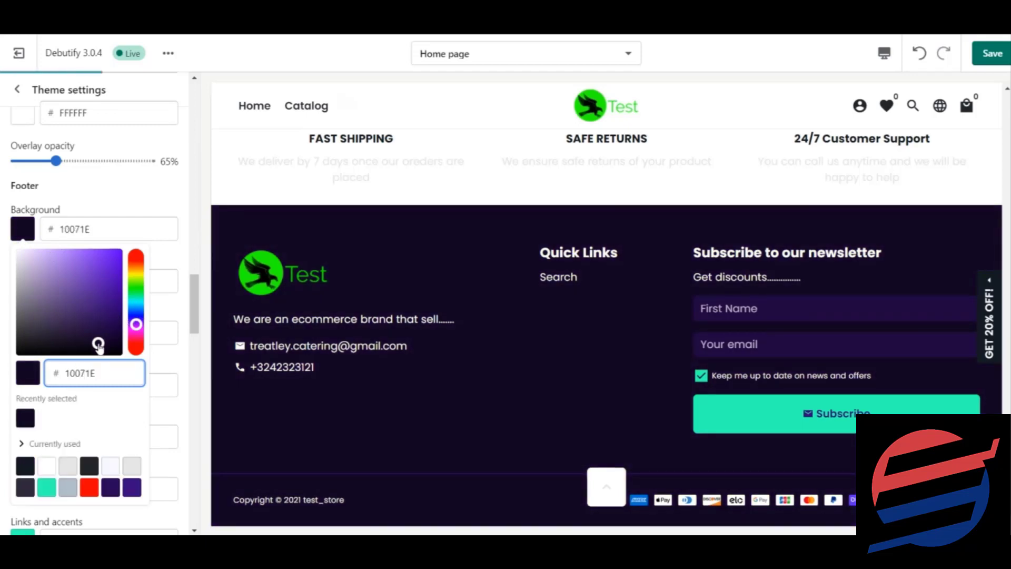
{"action": "left_click", "coordinate": [178, 264]}
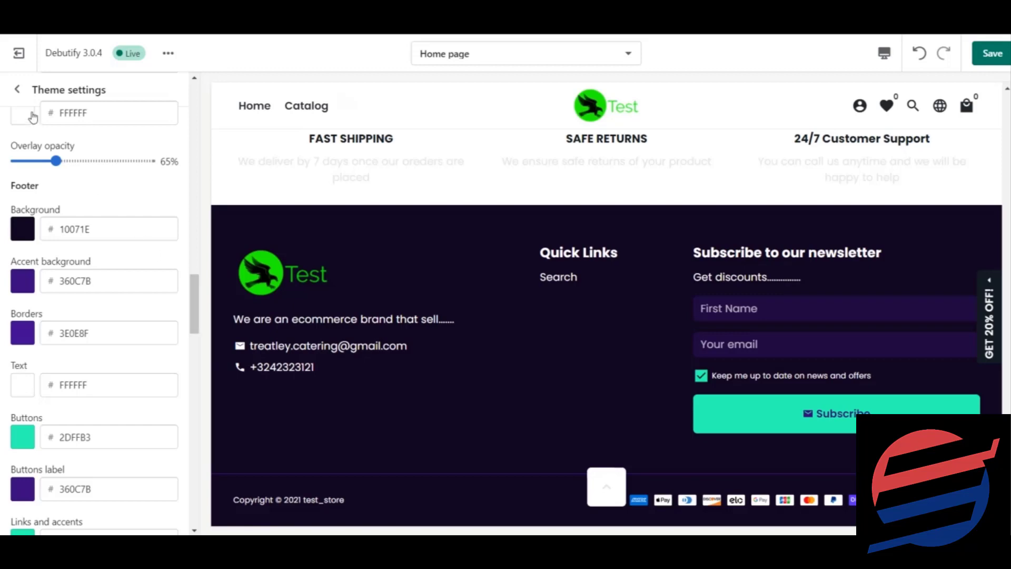
{"action": "left_click", "coordinate": [16, 88]}
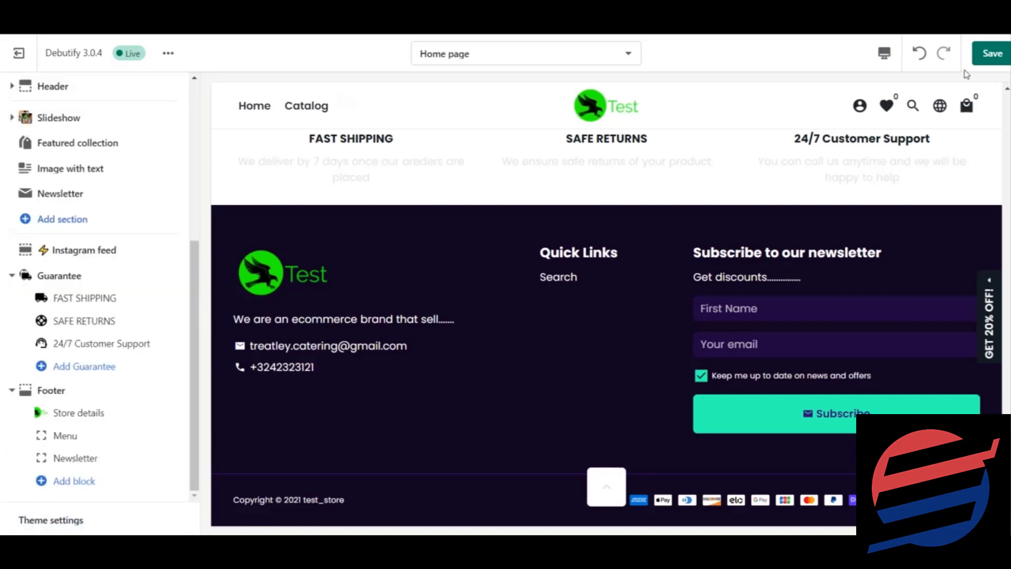
Step: Save all theme changes and check the darker footer in the preview
{"action": "left_click", "coordinate": [990, 54]}
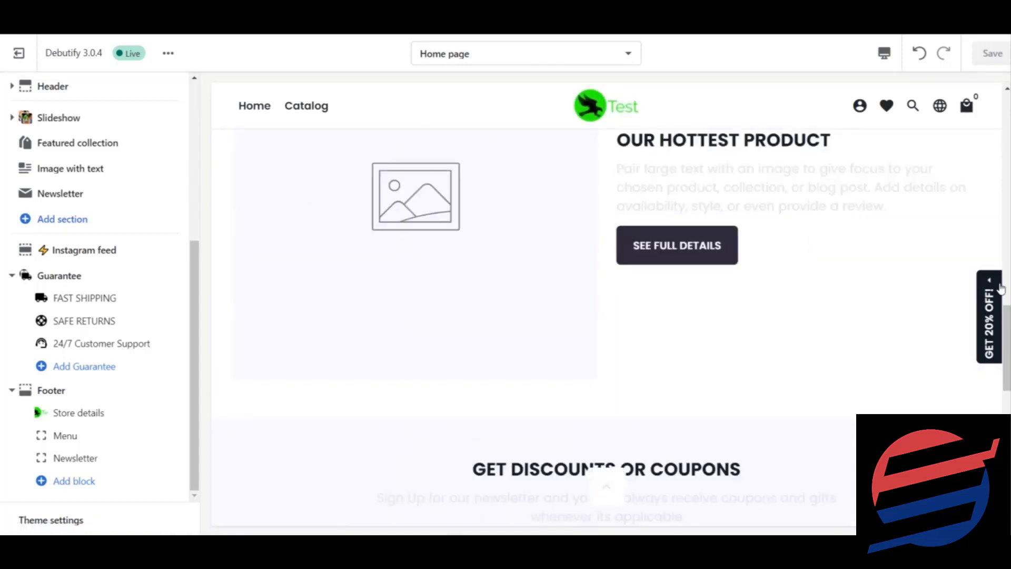
{"action": "left_click_drag", "start_coordinate": [1008, 308], "coordinate": [1009, 400]}
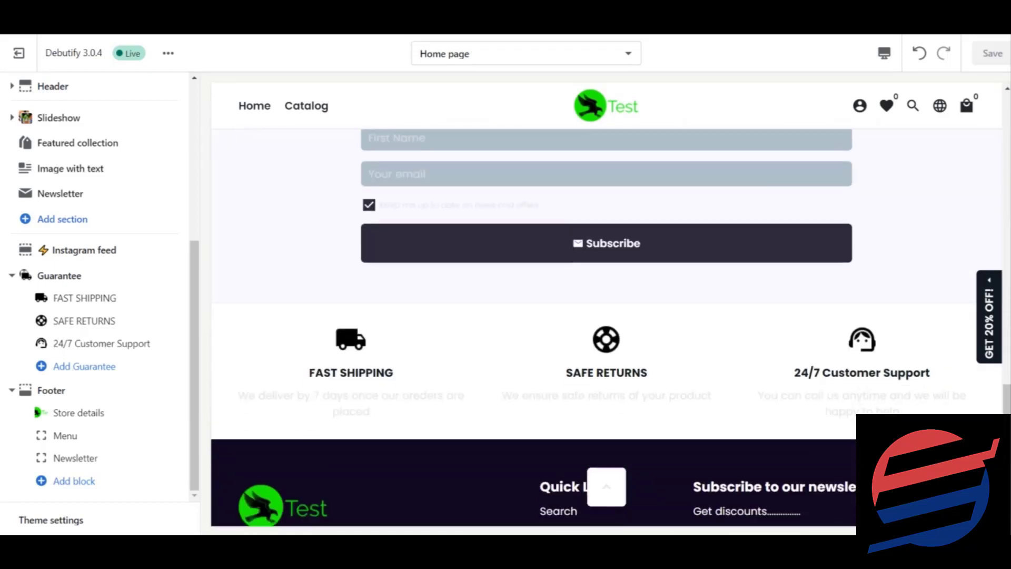